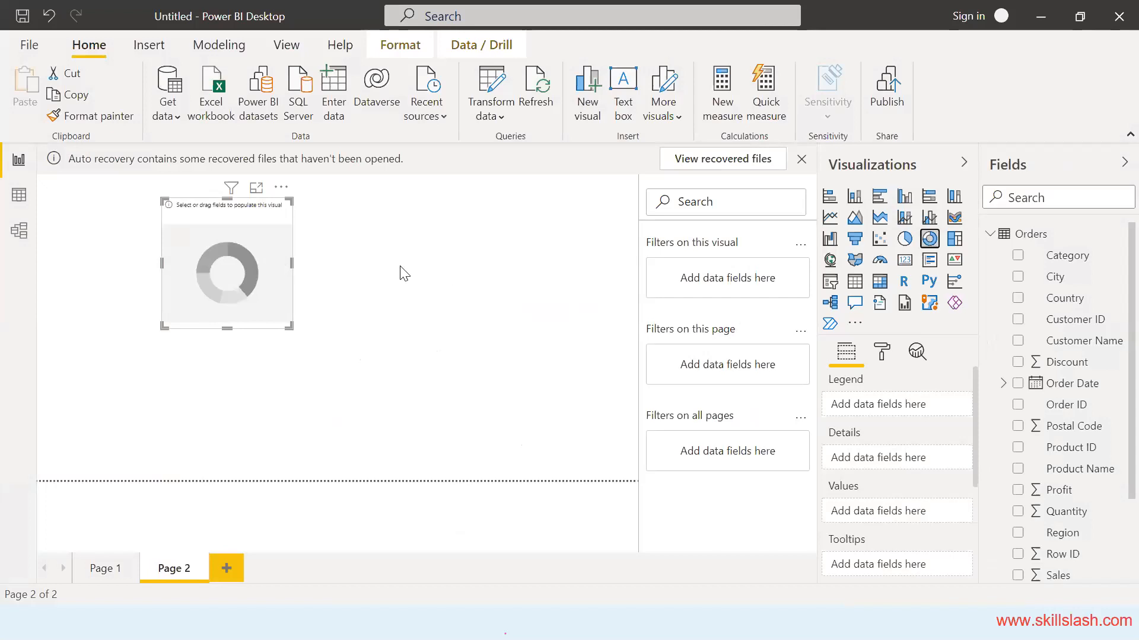
Step: Move the empty donut chart toward the middle of the page and add Profit, Quantity and Sales as its values
drag(211, 265, 380, 331)
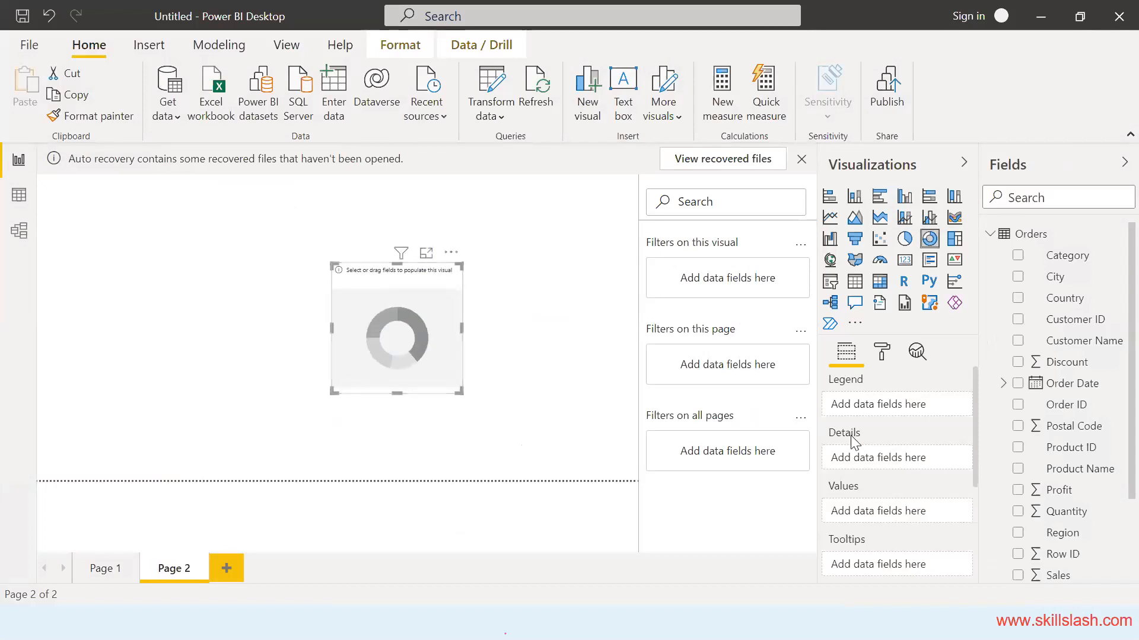
drag(1037, 491, 866, 517)
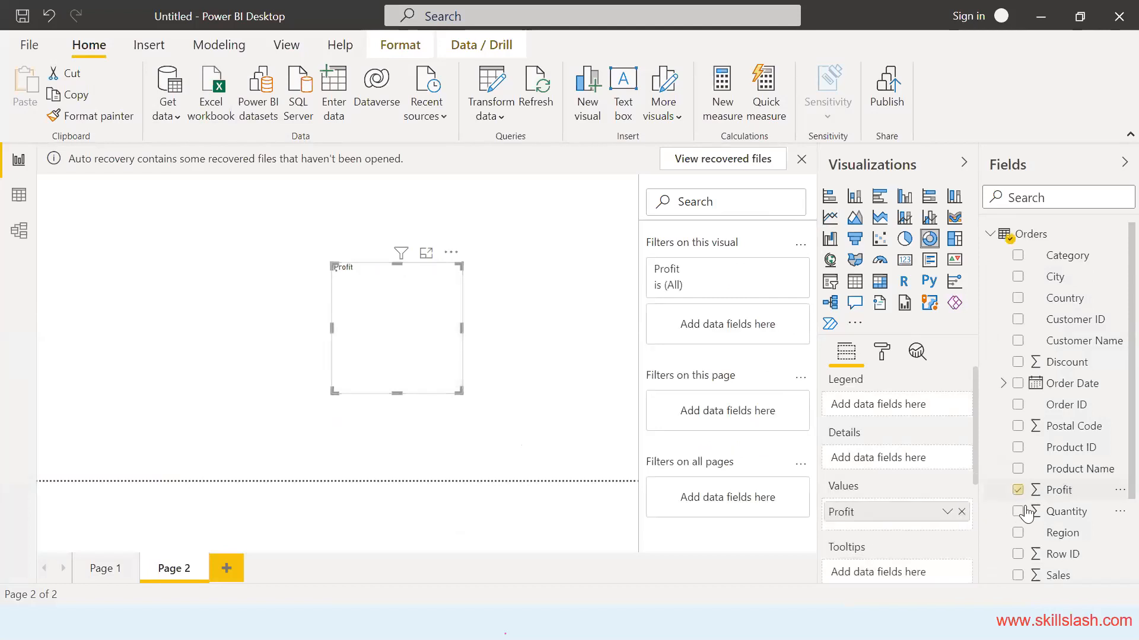
drag(1046, 512, 868, 518)
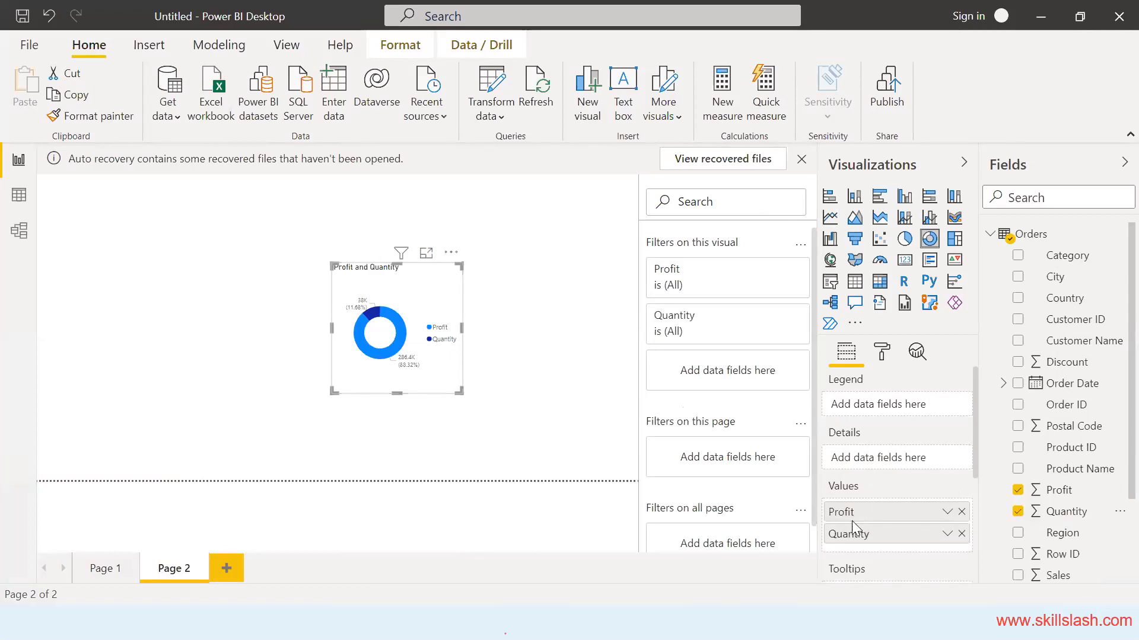
scroll(851, 535, down, 3)
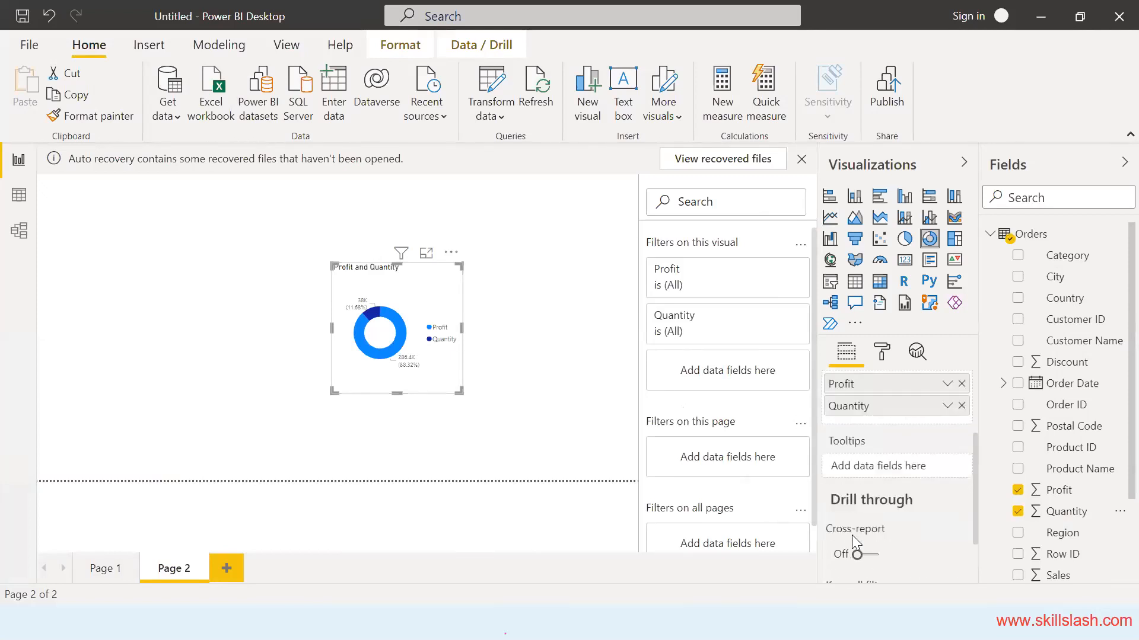
scroll(852, 535, up, 3)
drag(1048, 575, 869, 541)
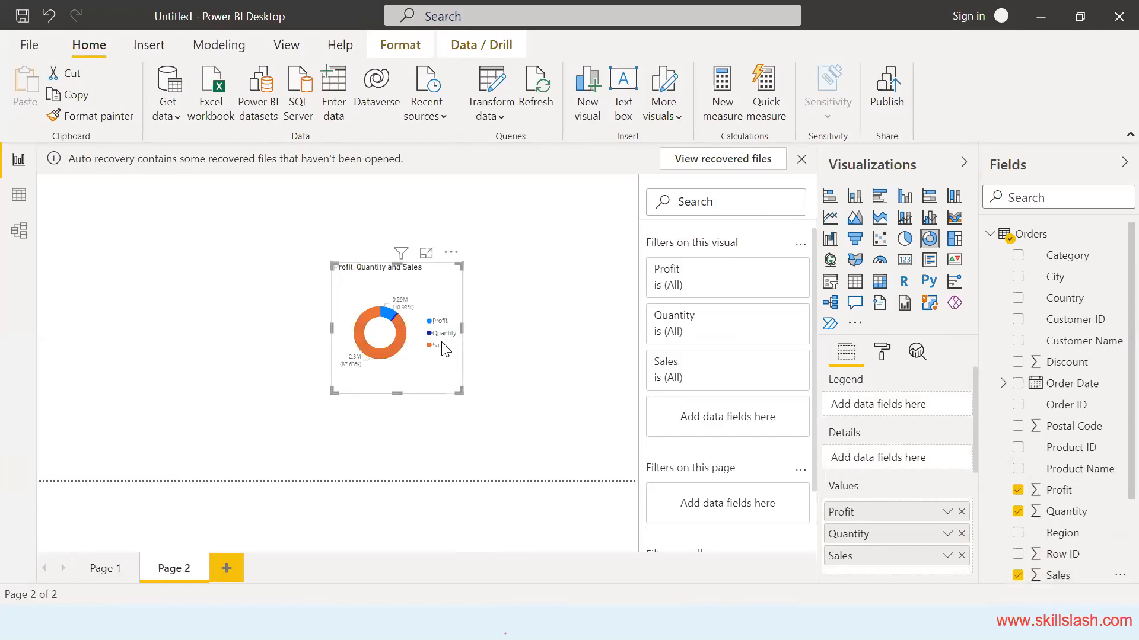
Step: Enlarge the donut chart and reposition it so it fills most of the page height
drag(459, 391, 520, 467)
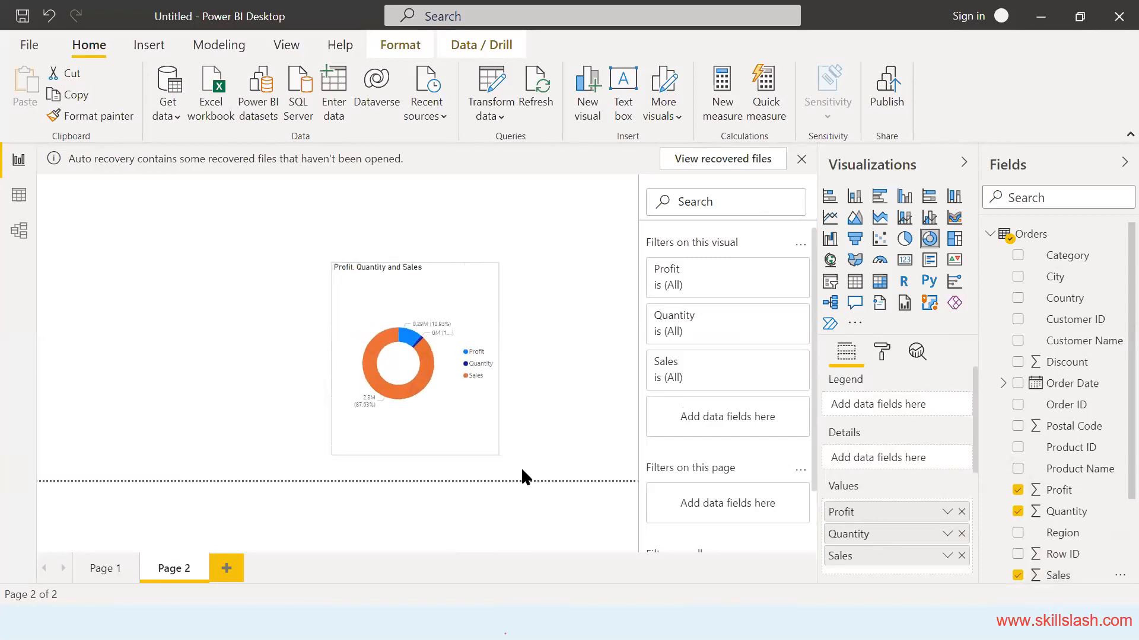
drag(457, 393, 349, 322)
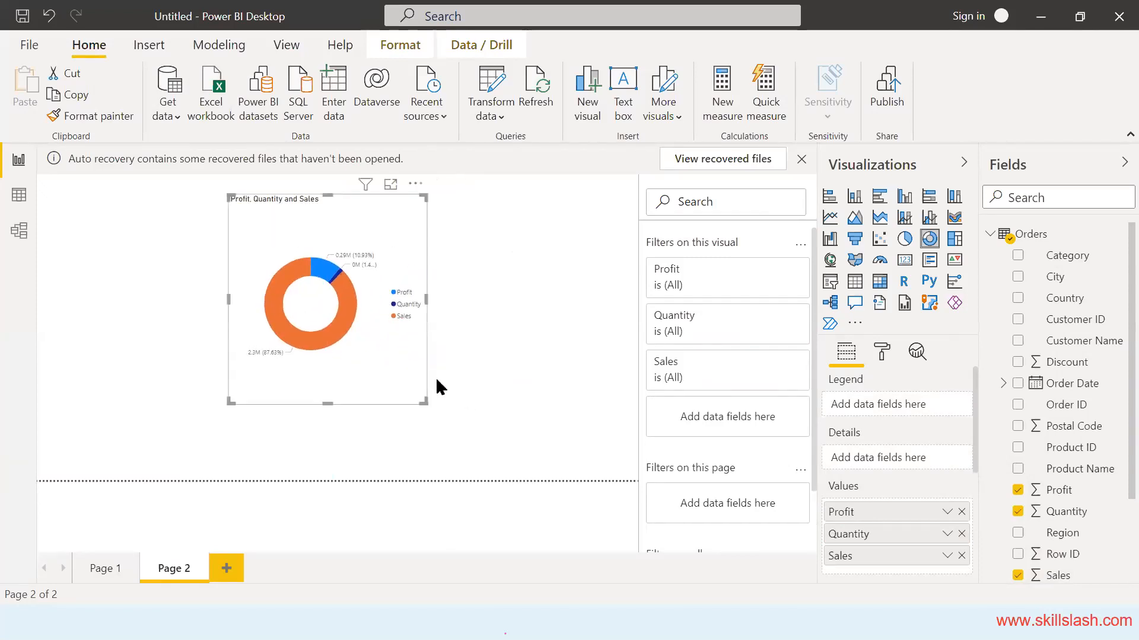
drag(423, 400, 526, 477)
drag(457, 411, 470, 383)
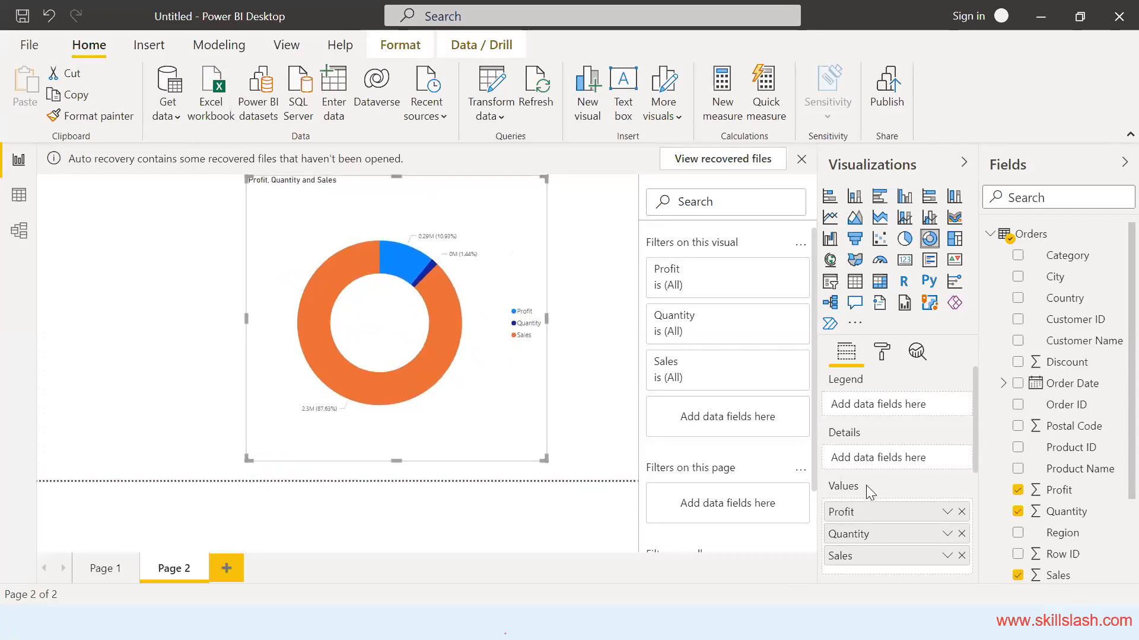
Step: Turn on the shadow and the border in the donut chart's formatting
scroll(878, 485, down, 3)
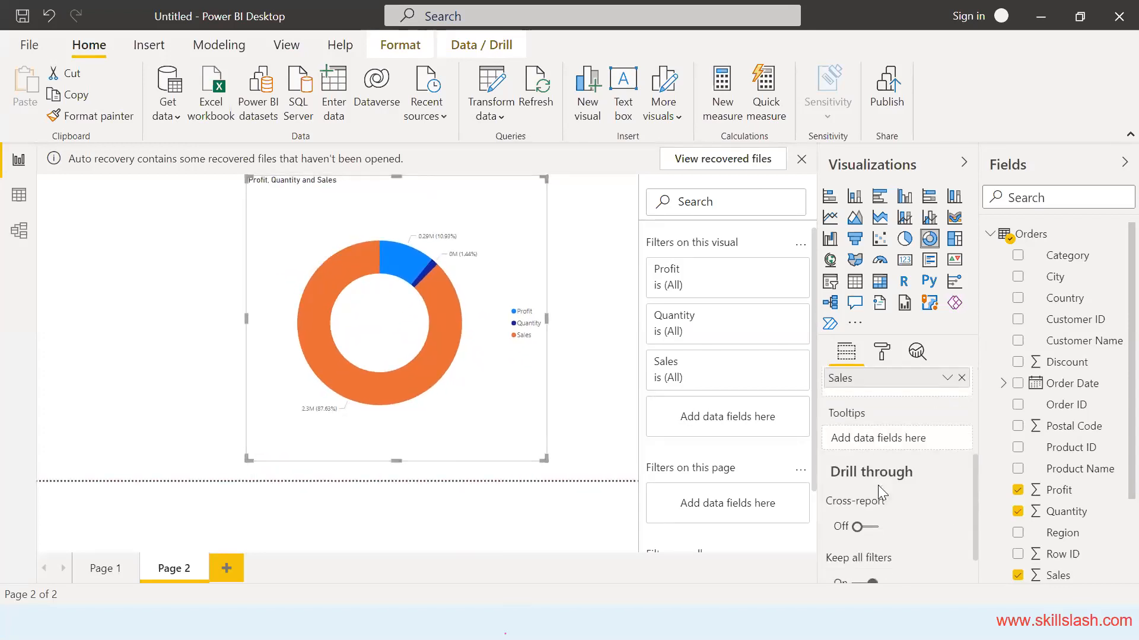
click(881, 350)
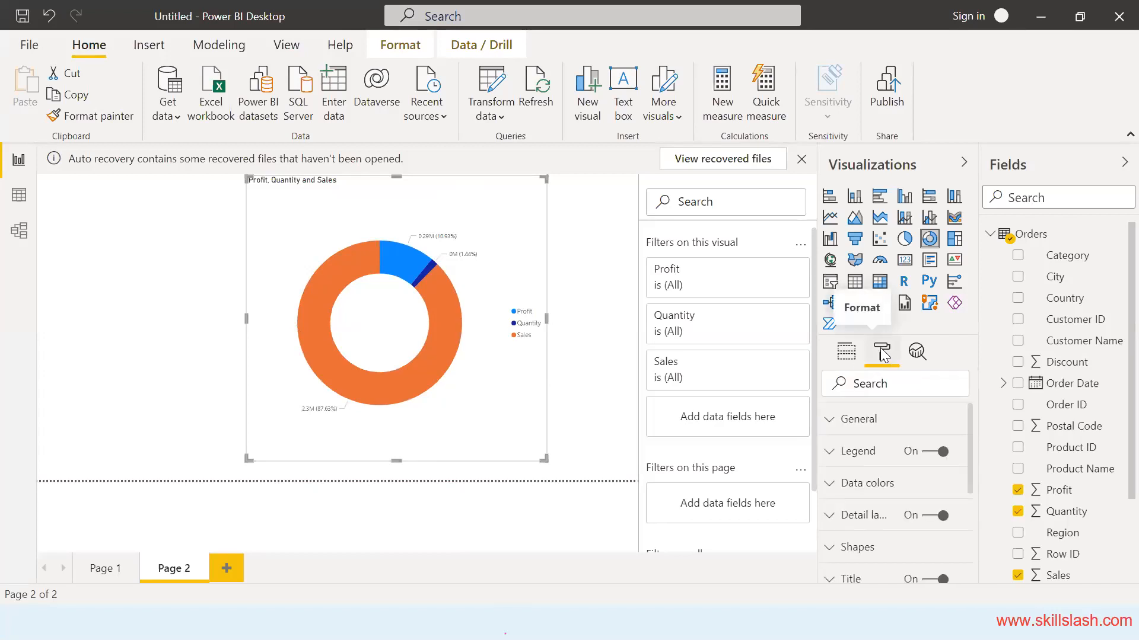
scroll(890, 474, down, 2)
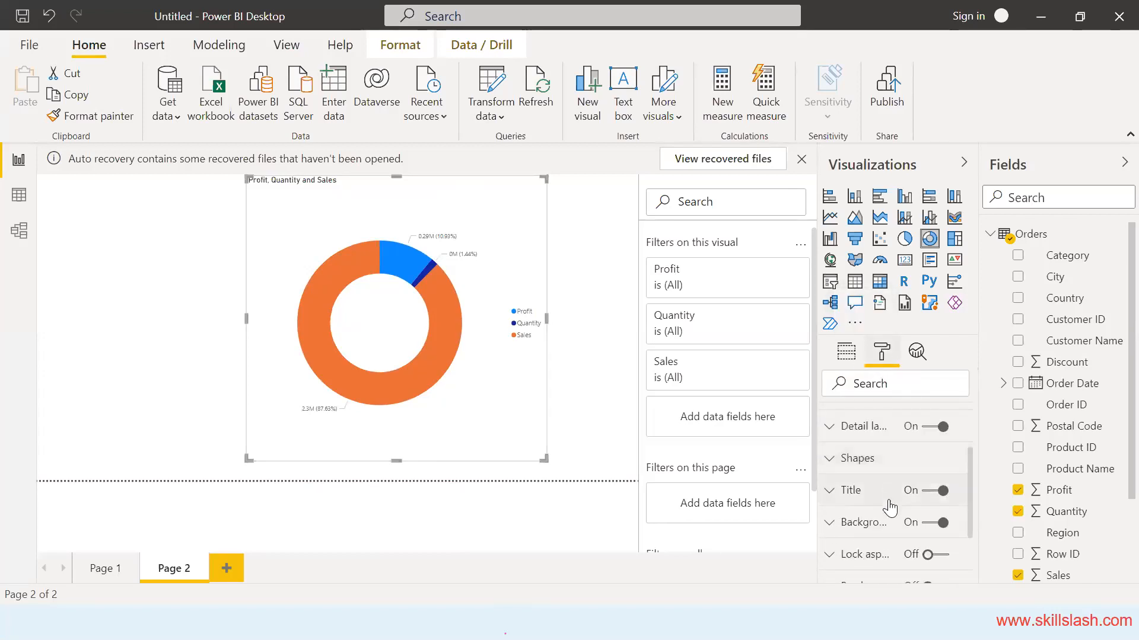
scroll(886, 529, down, 2)
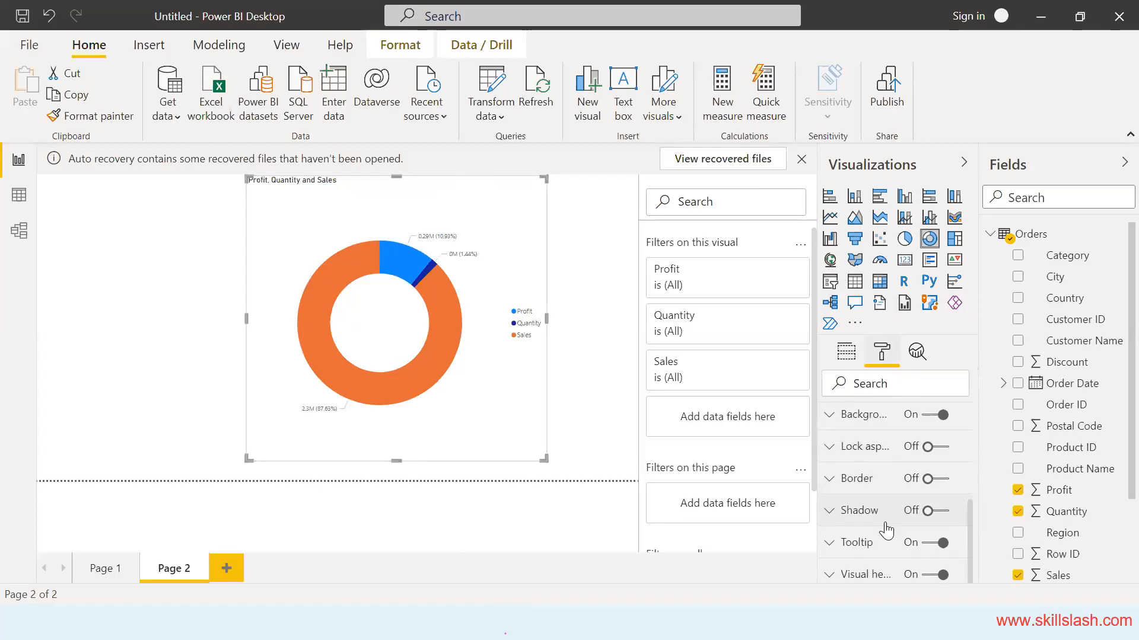
click(863, 512)
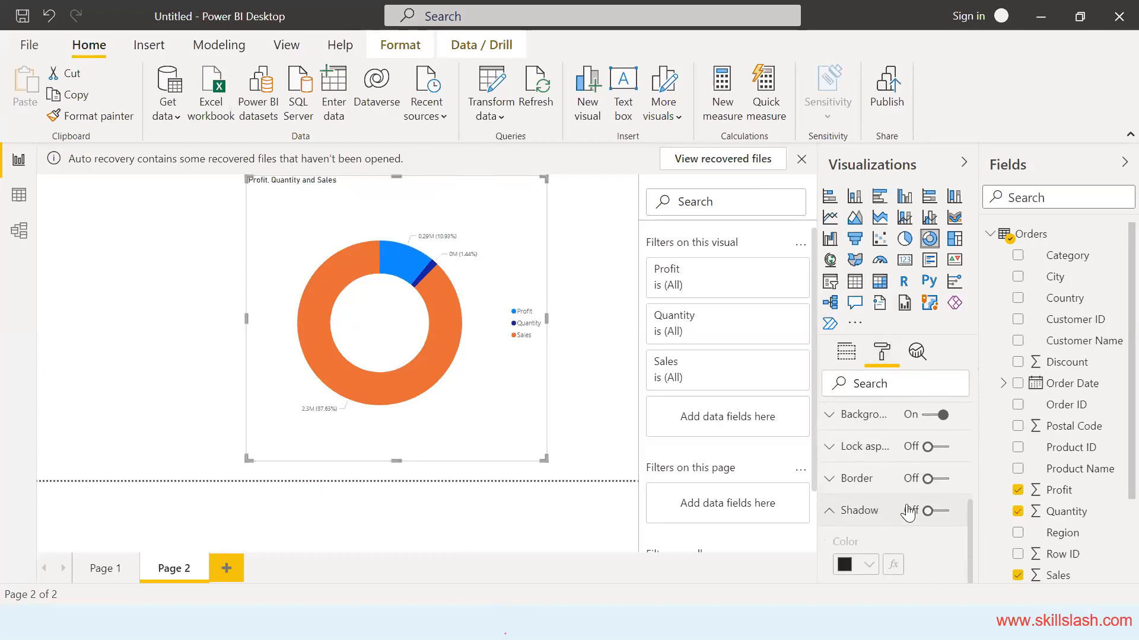
click(942, 513)
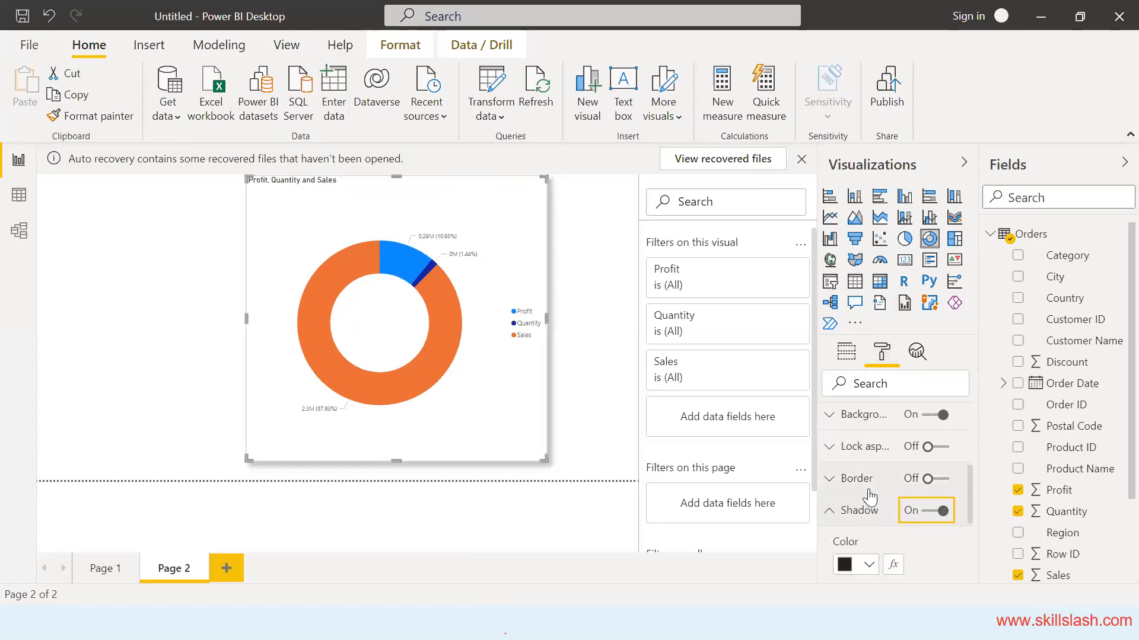
click(941, 481)
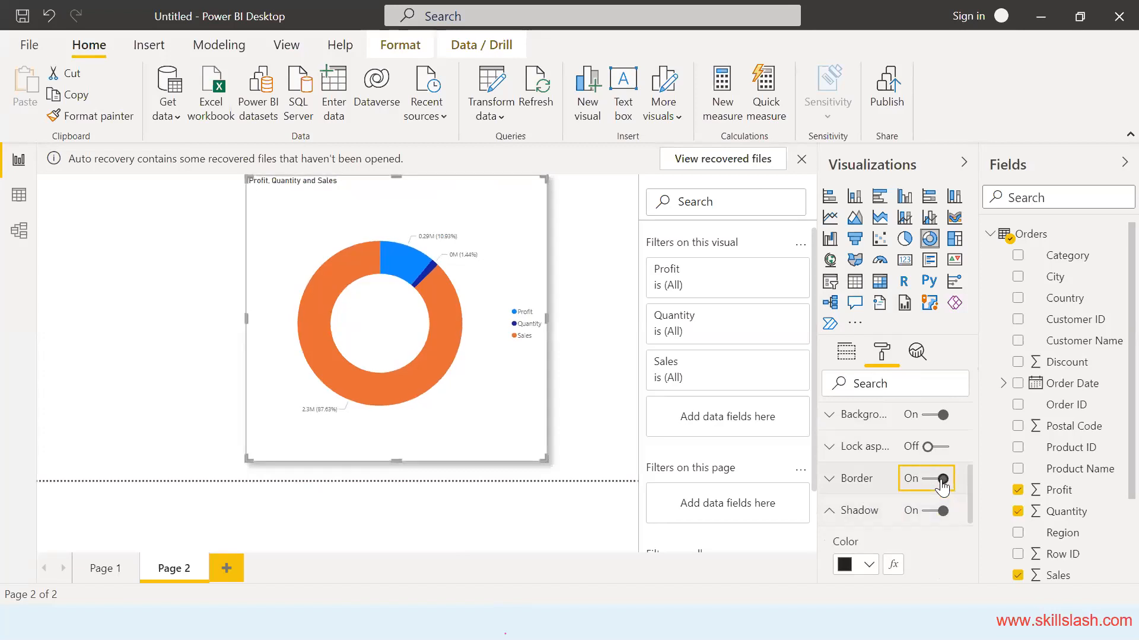
Step: Set the donut chart's shadow position to Inside
scroll(904, 446, down, 5)
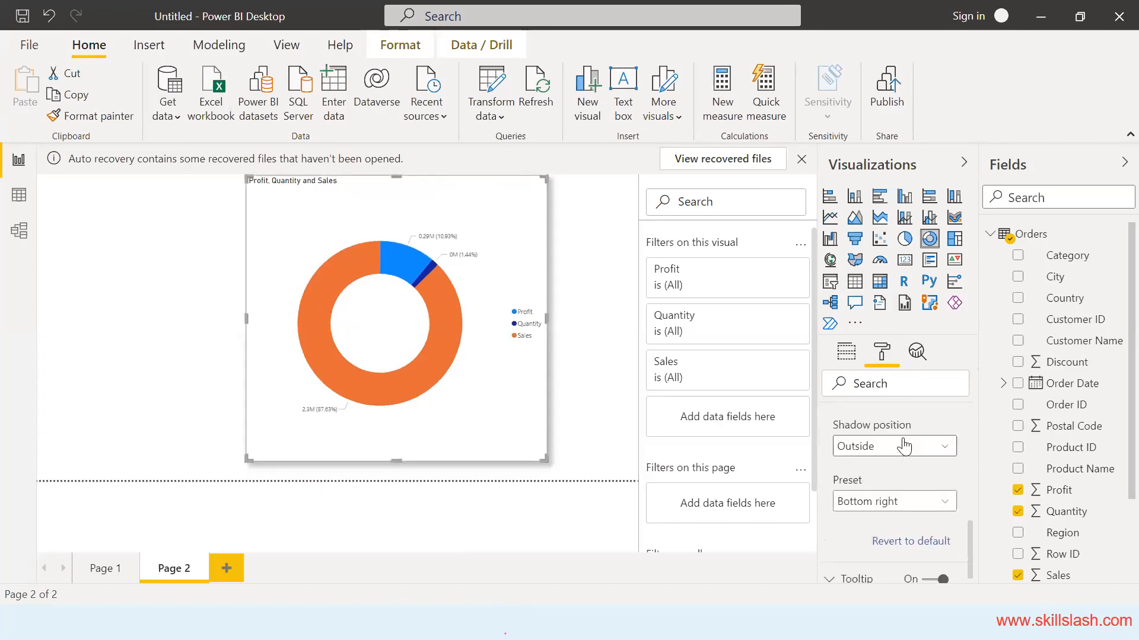
click(901, 444)
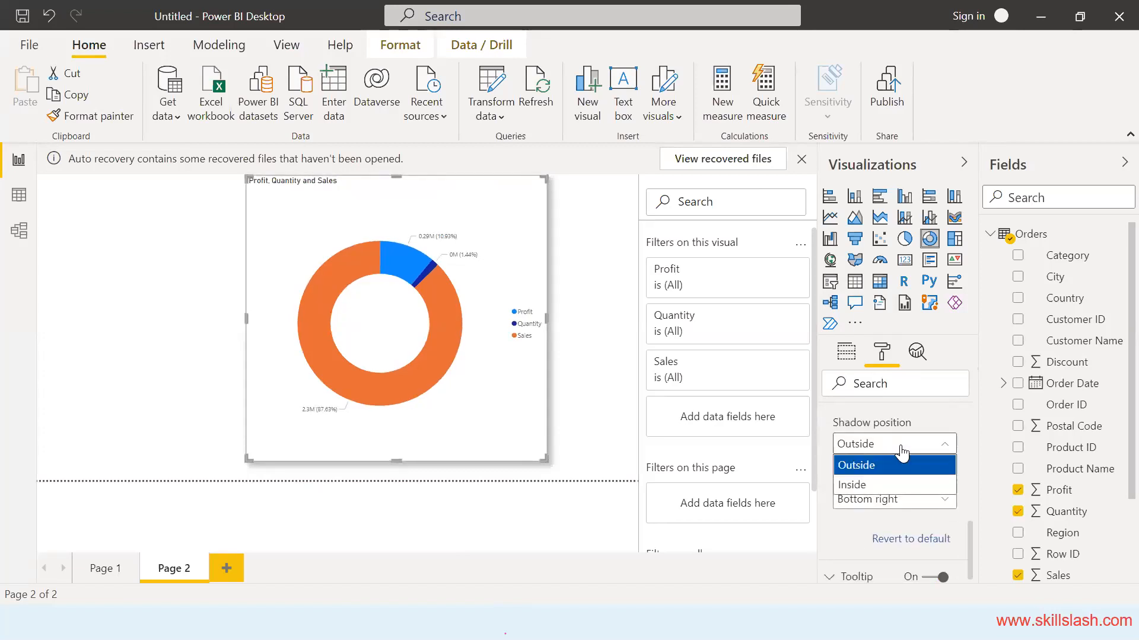
click(889, 487)
scroll(888, 479, down, 1)
scroll(887, 479, up, 2)
scroll(887, 479, down, 2)
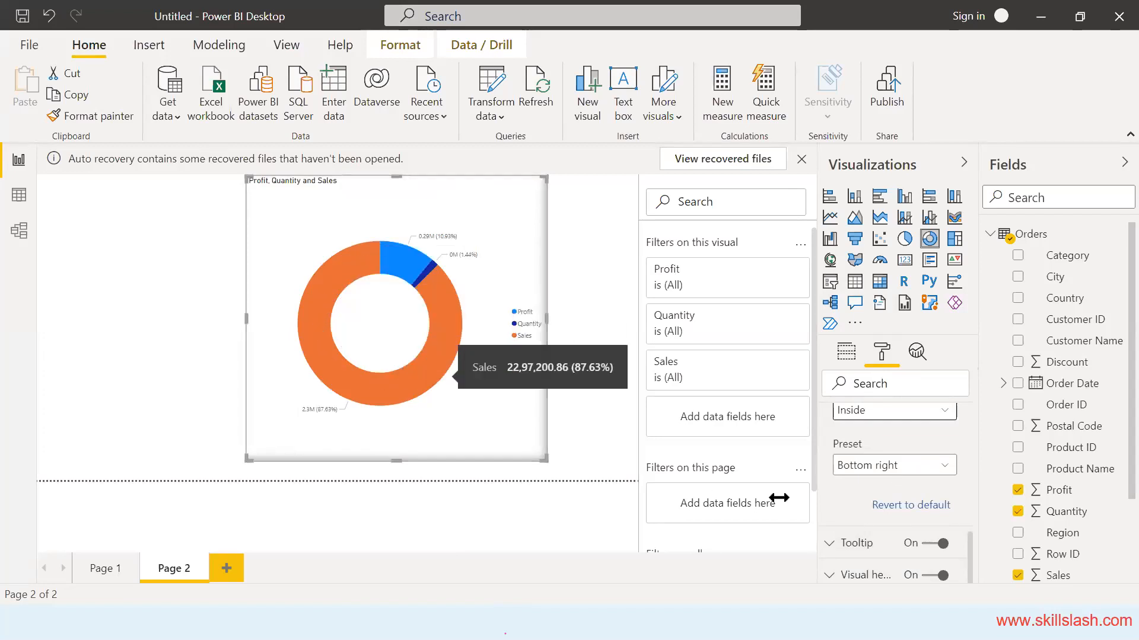
Step: Switch the chart's tooltip off and back on, and set its shadow preset to Right after trying Top
click(931, 544)
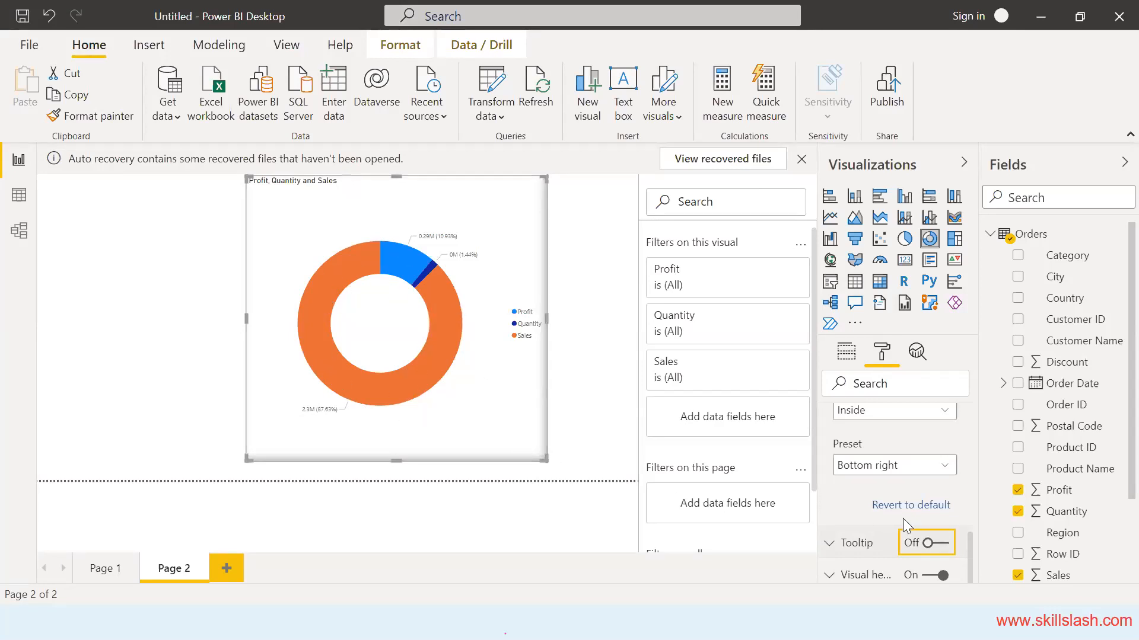
click(939, 544)
click(888, 467)
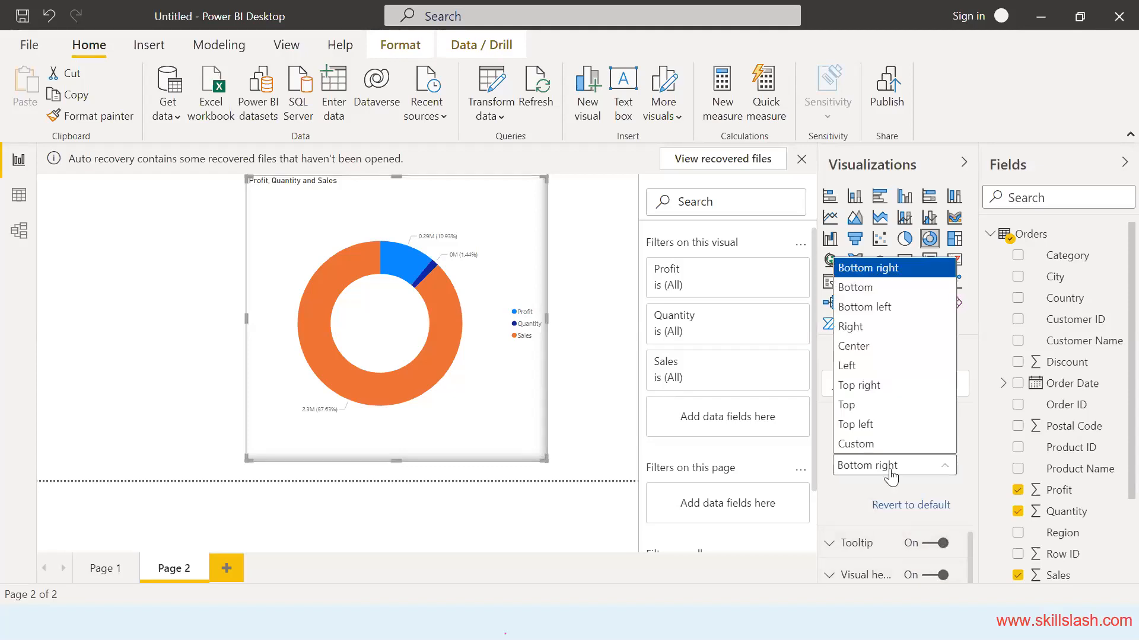
click(856, 407)
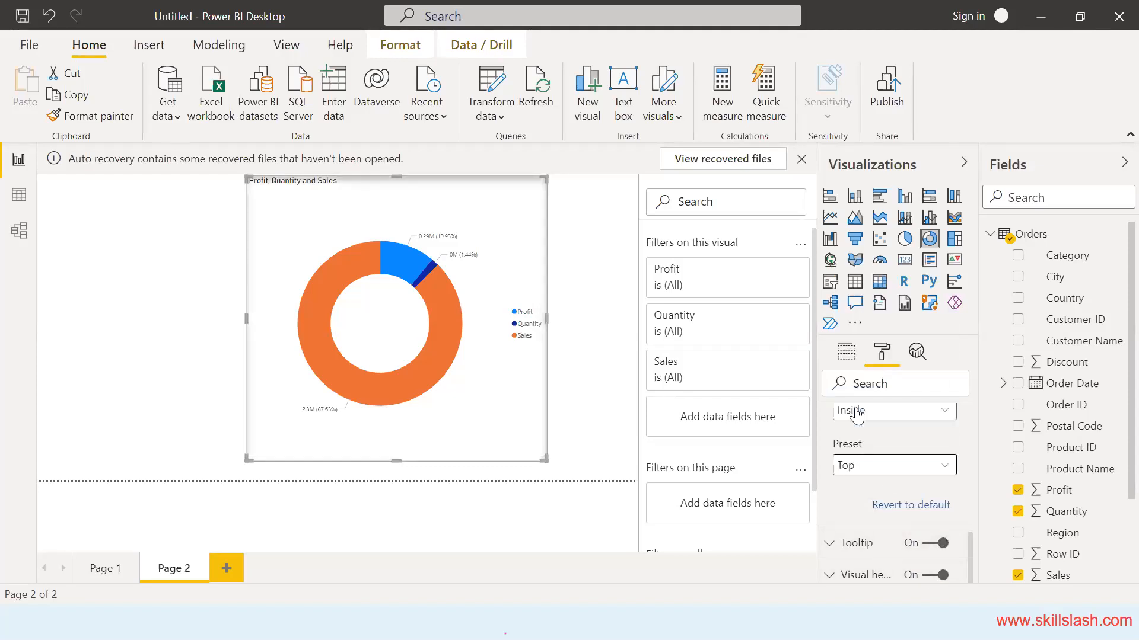
click(856, 413)
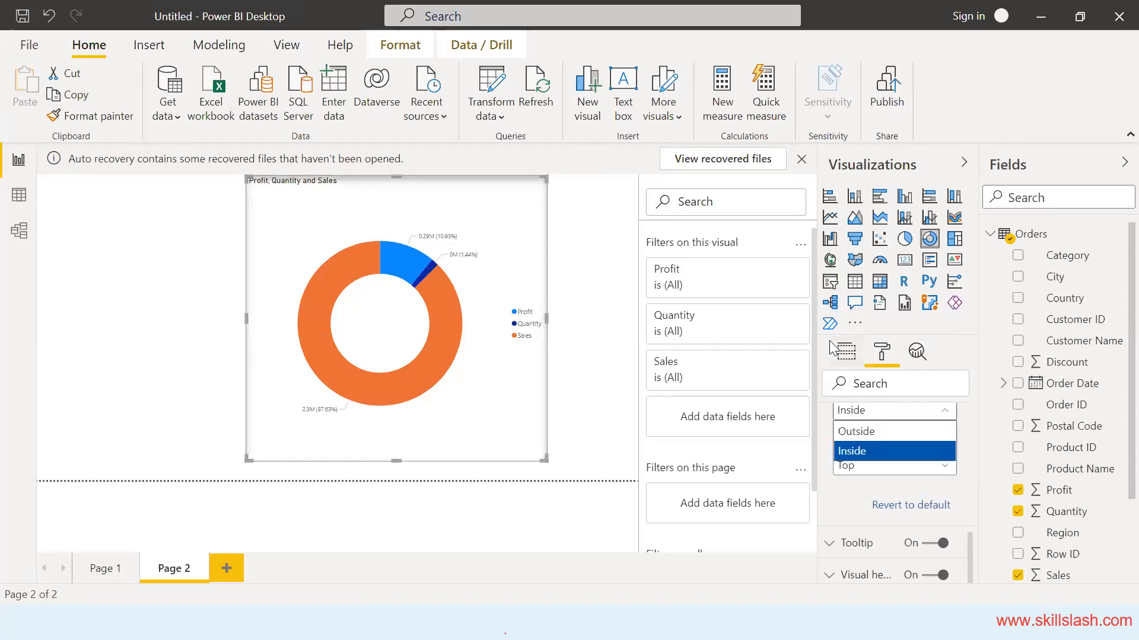
click(829, 490)
click(845, 469)
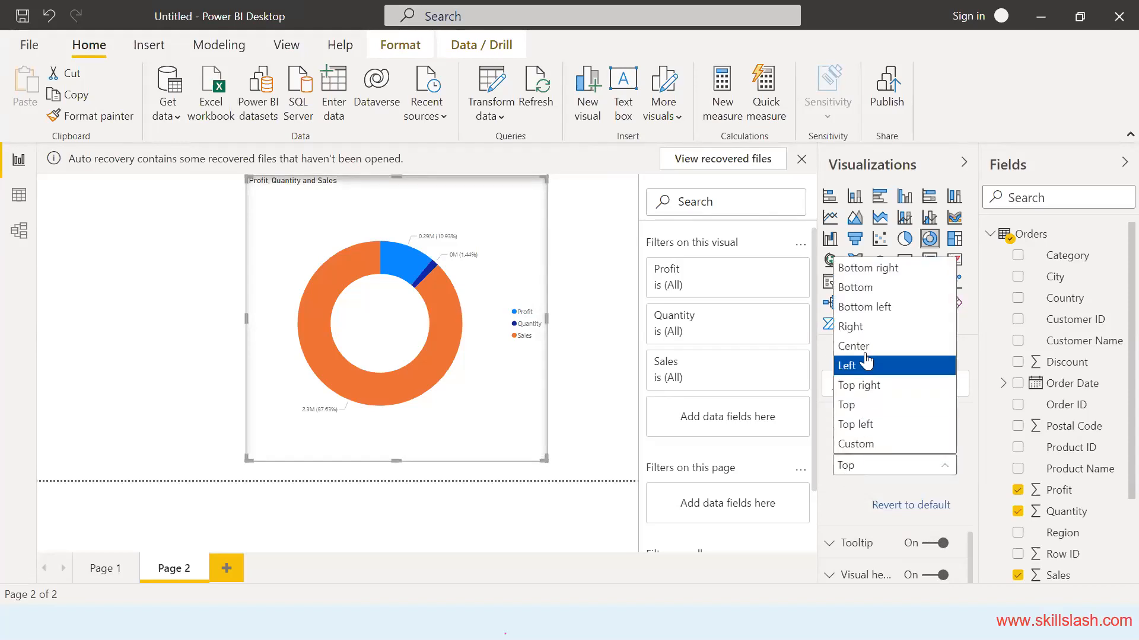
click(863, 327)
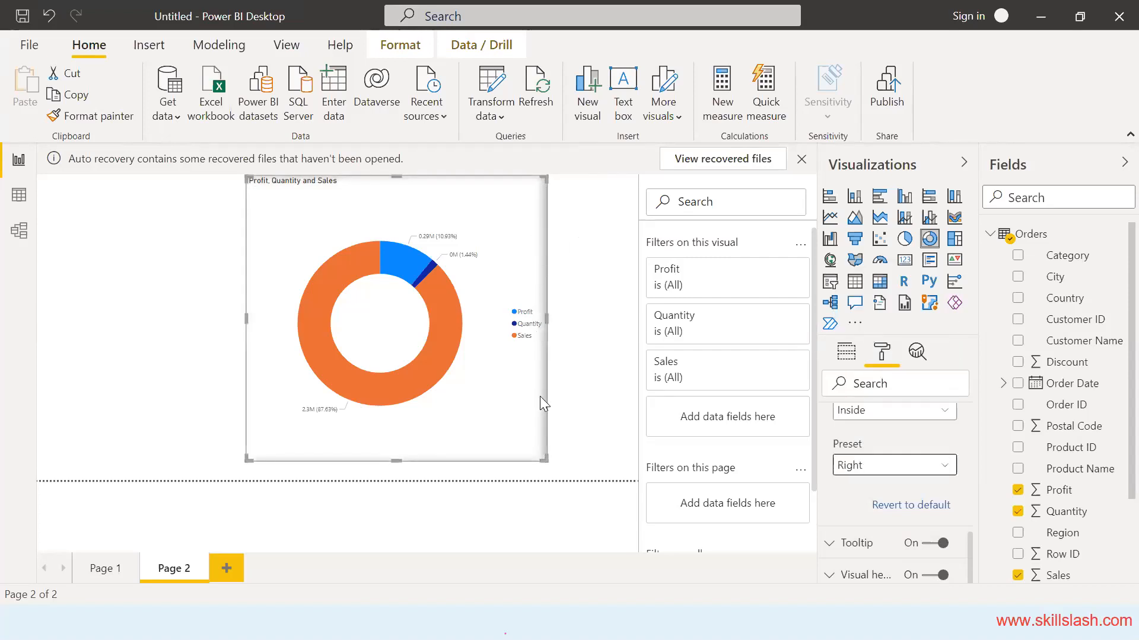
Step: Set the donut chart's background to the lightest orange theme color and return to its field settings
scroll(854, 427, down, 3)
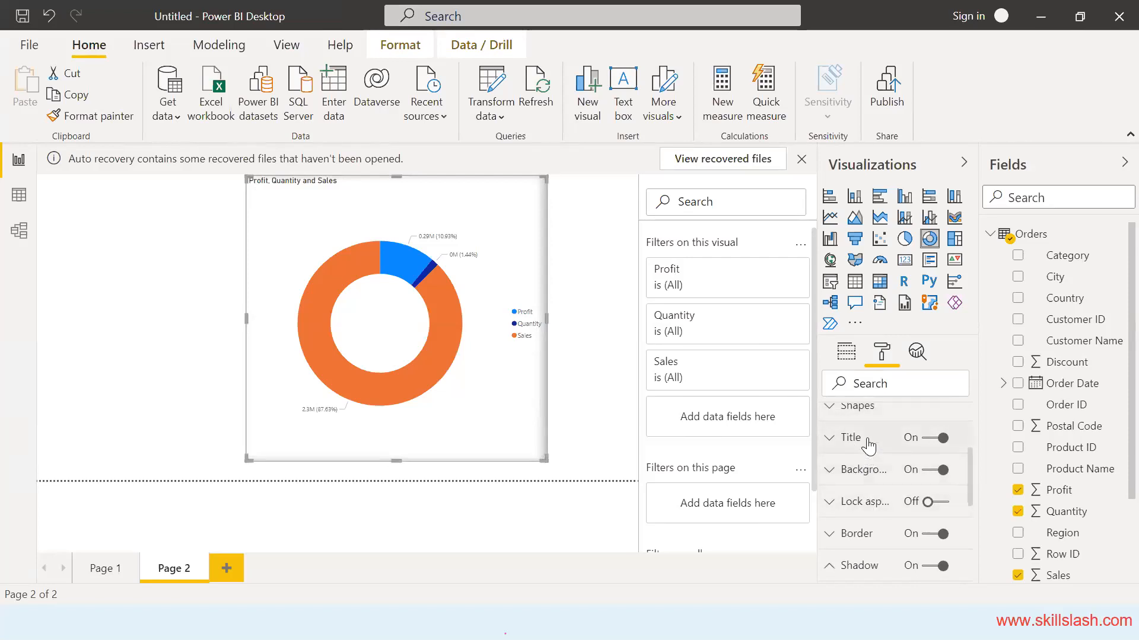
click(864, 470)
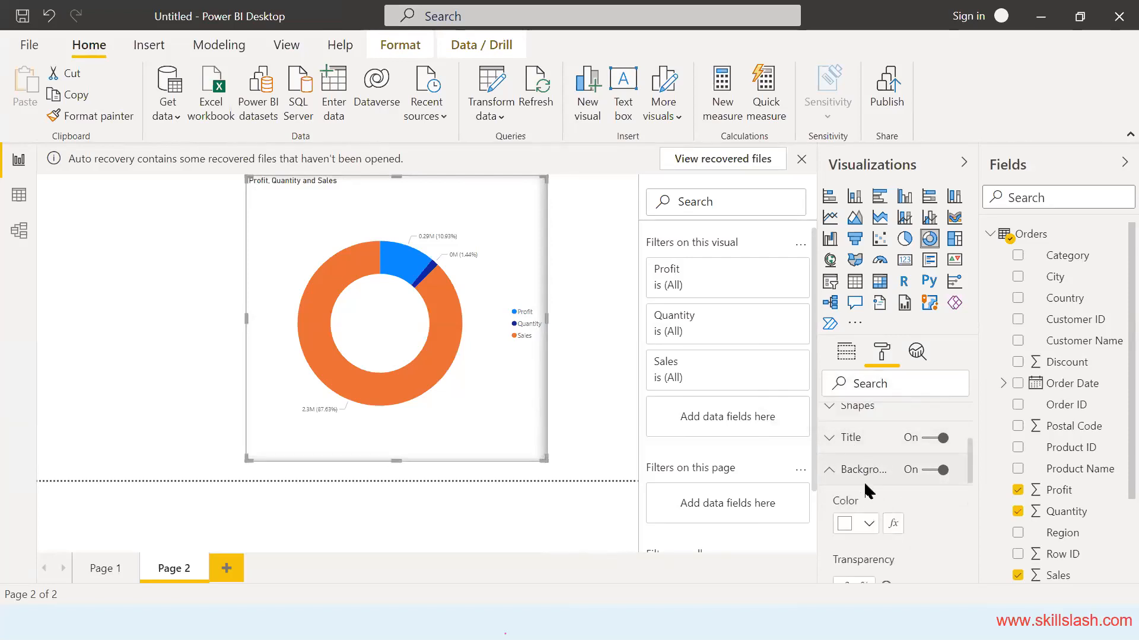
click(866, 525)
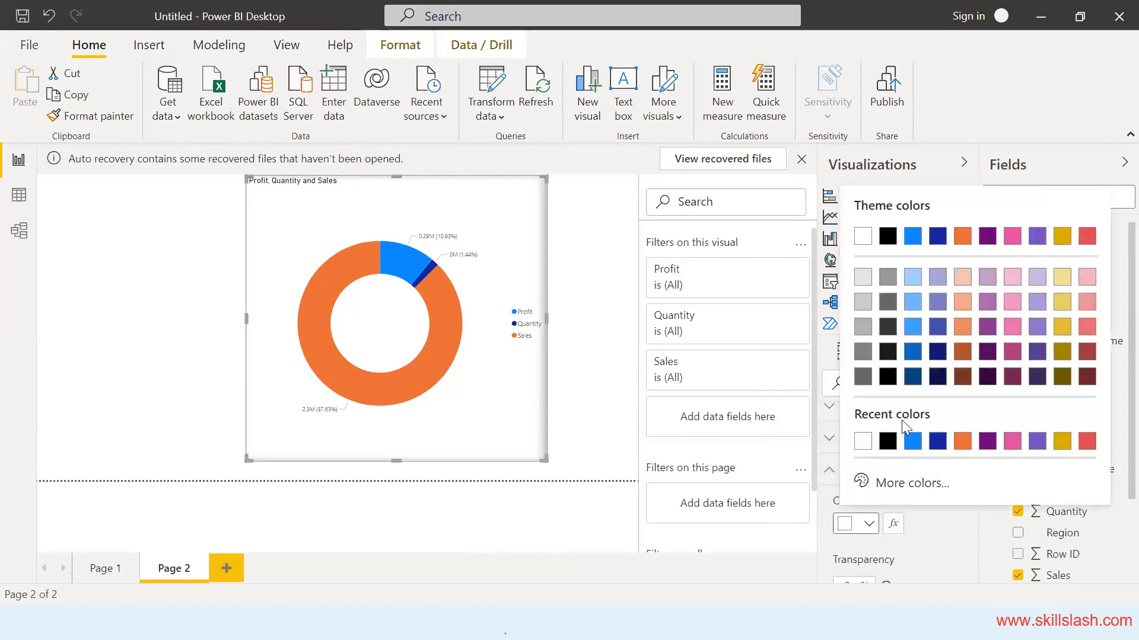
click(959, 280)
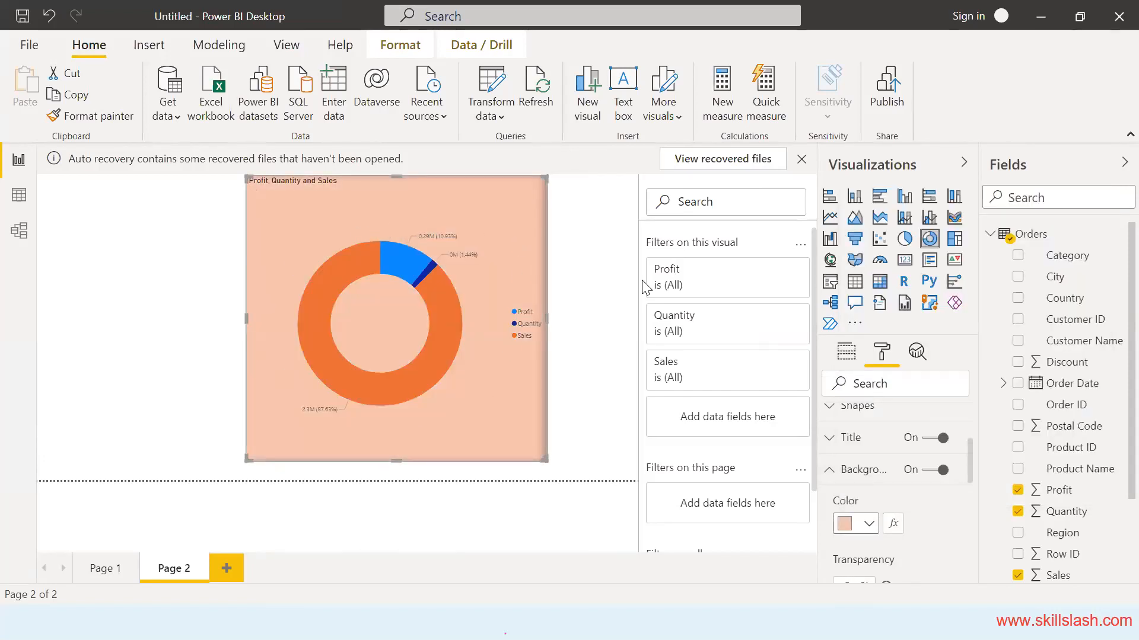
click(845, 356)
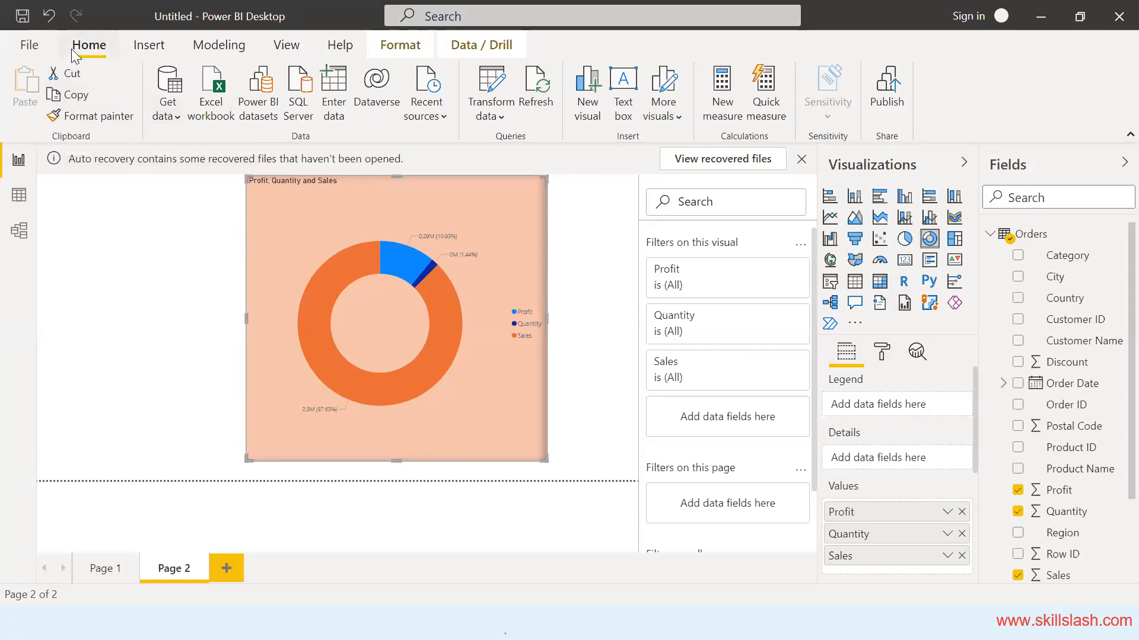
Step: Leave the data source list and close the current untitled report
click(170, 112)
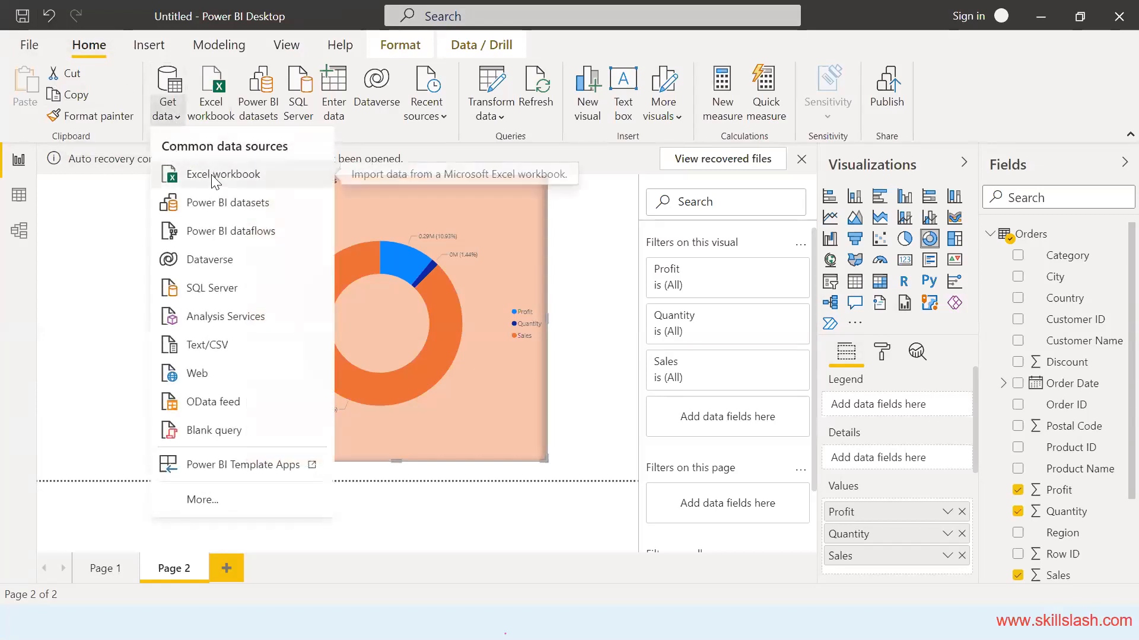
click(1113, 10)
click(648, 337)
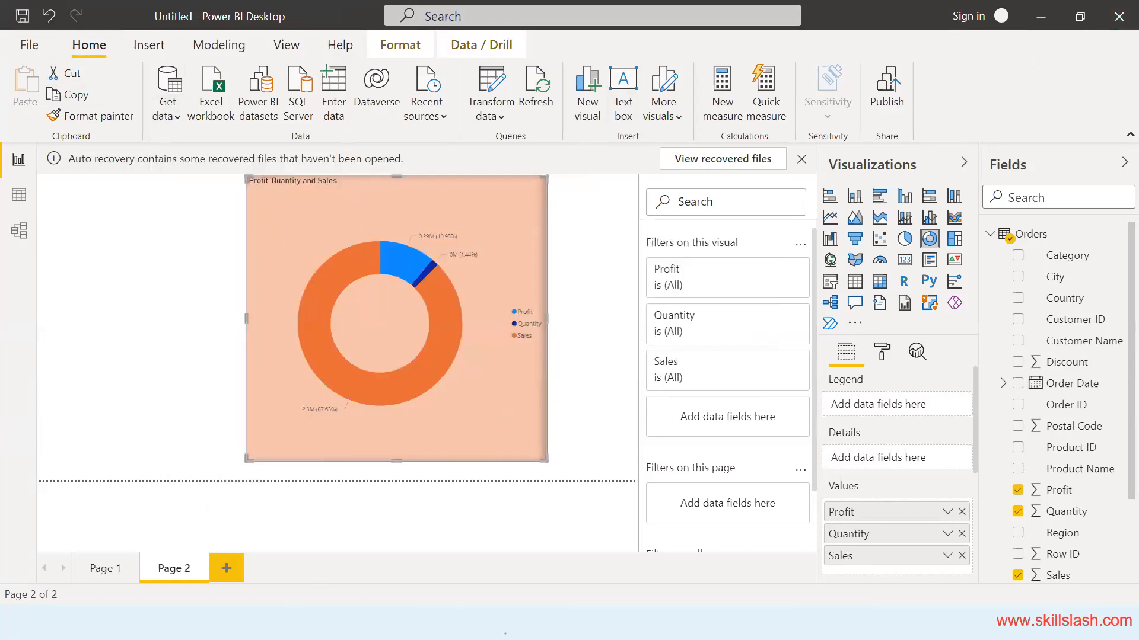
click(648, 366)
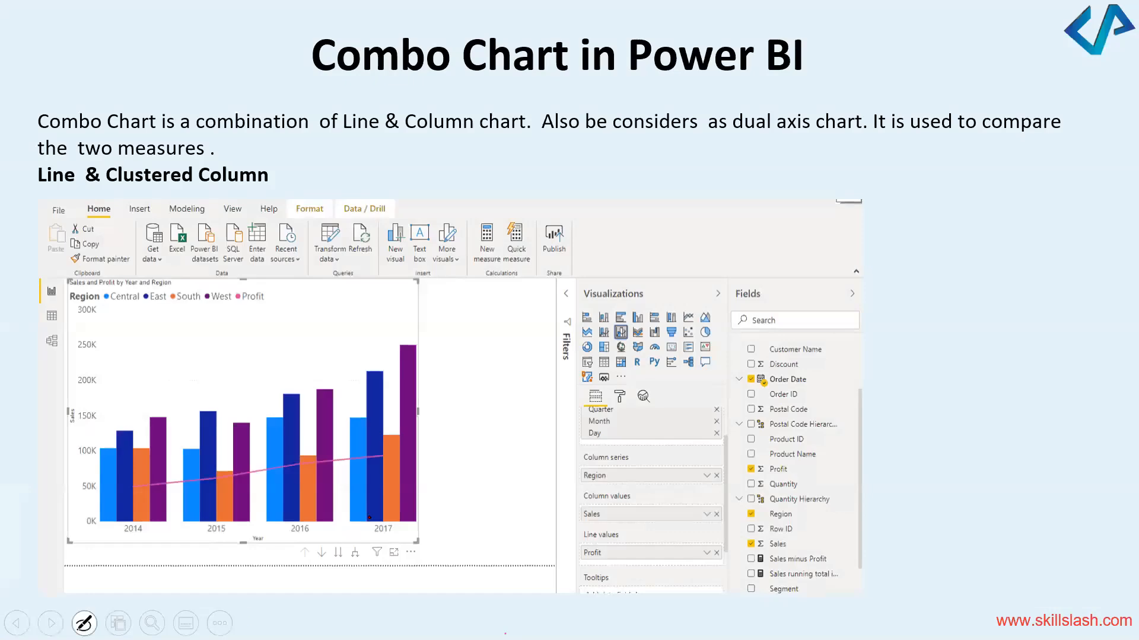
Step: Search for and launch Power BI Desktop from the Windows desktop, and open the Get Data window
key(super+d)
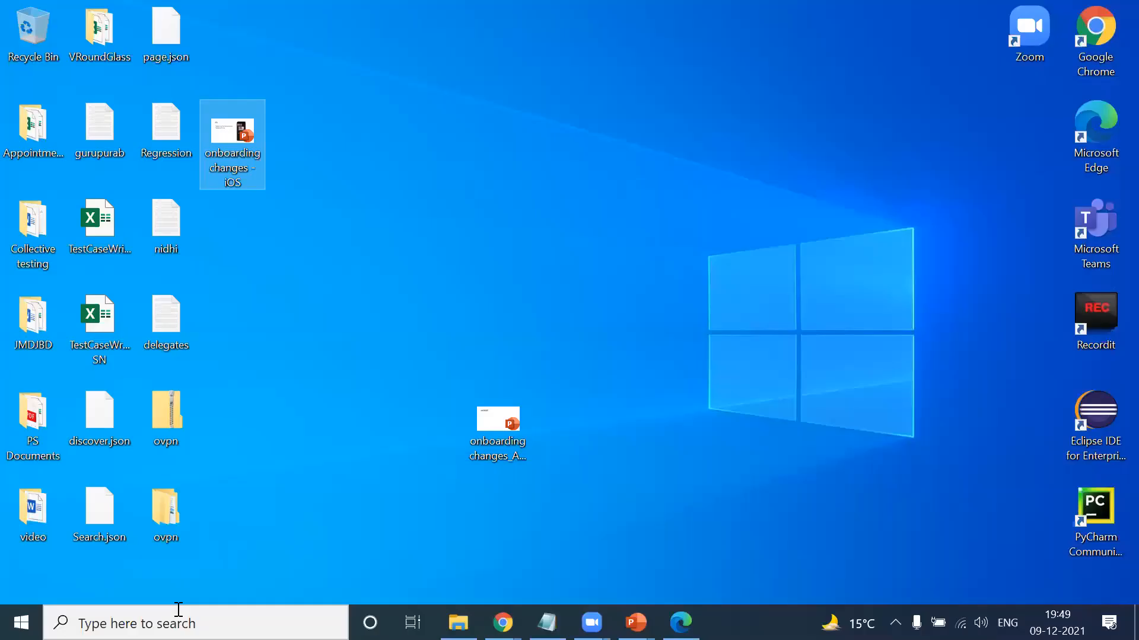
click(178, 612)
text(pow)
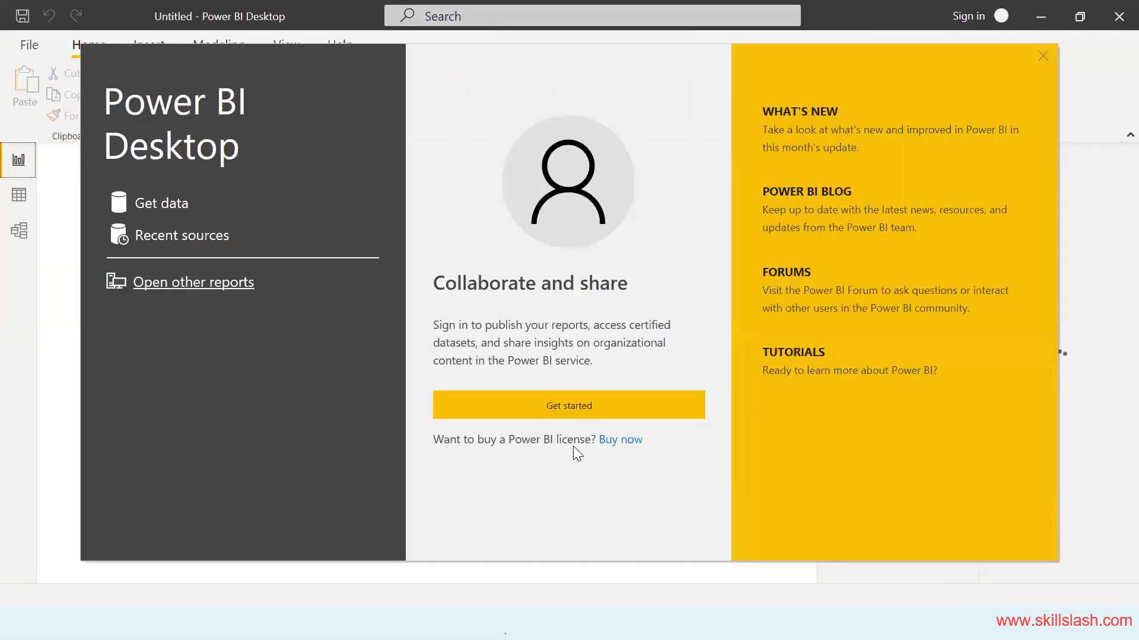
click(171, 207)
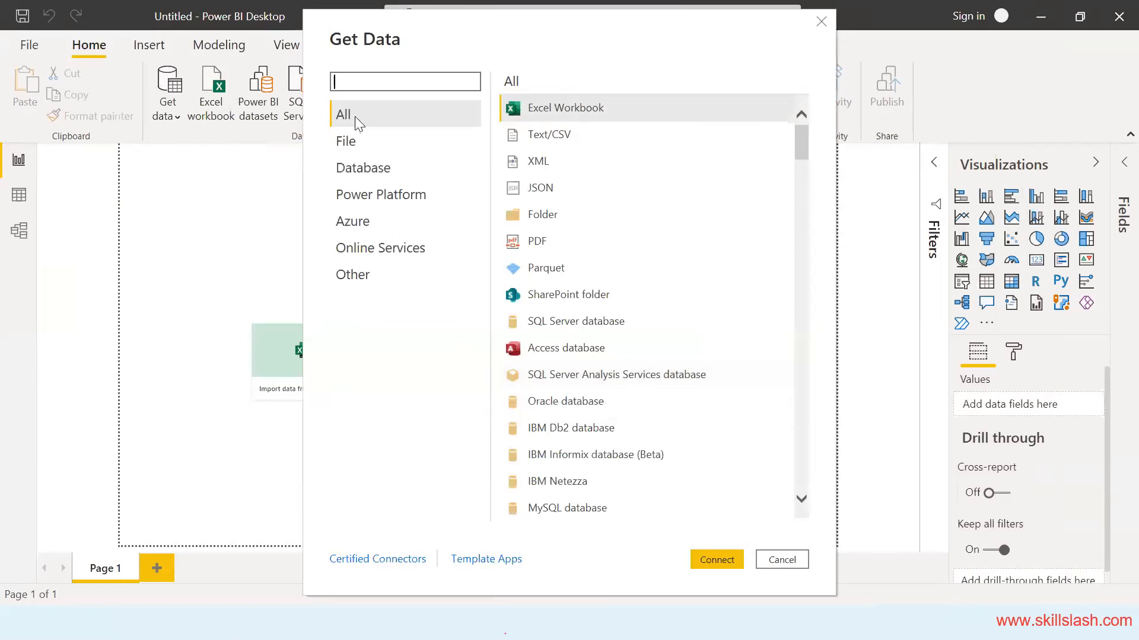
Step: Connect to an Excel workbook as the data source and open the Tableau_DataSet file from the Workshops folder
click(572, 110)
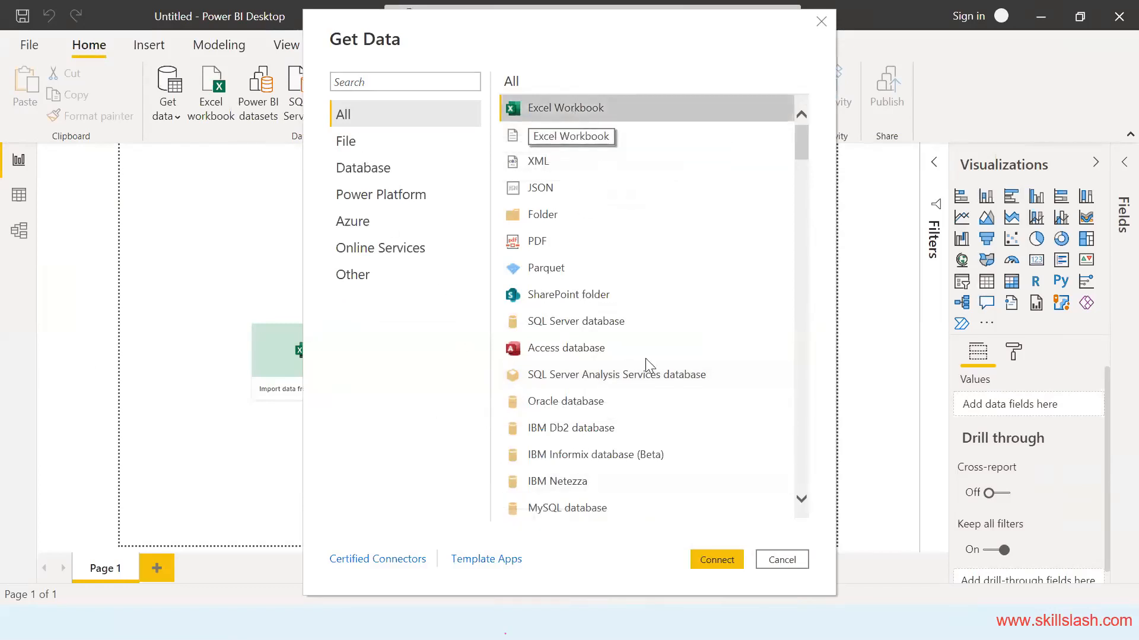
click(716, 560)
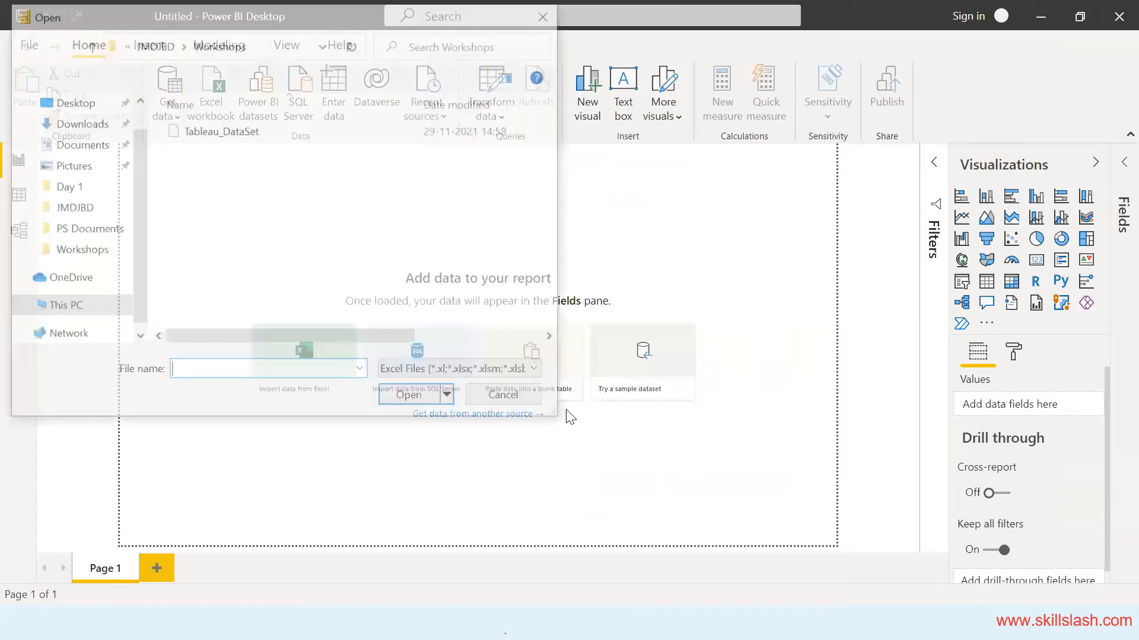
click(197, 140)
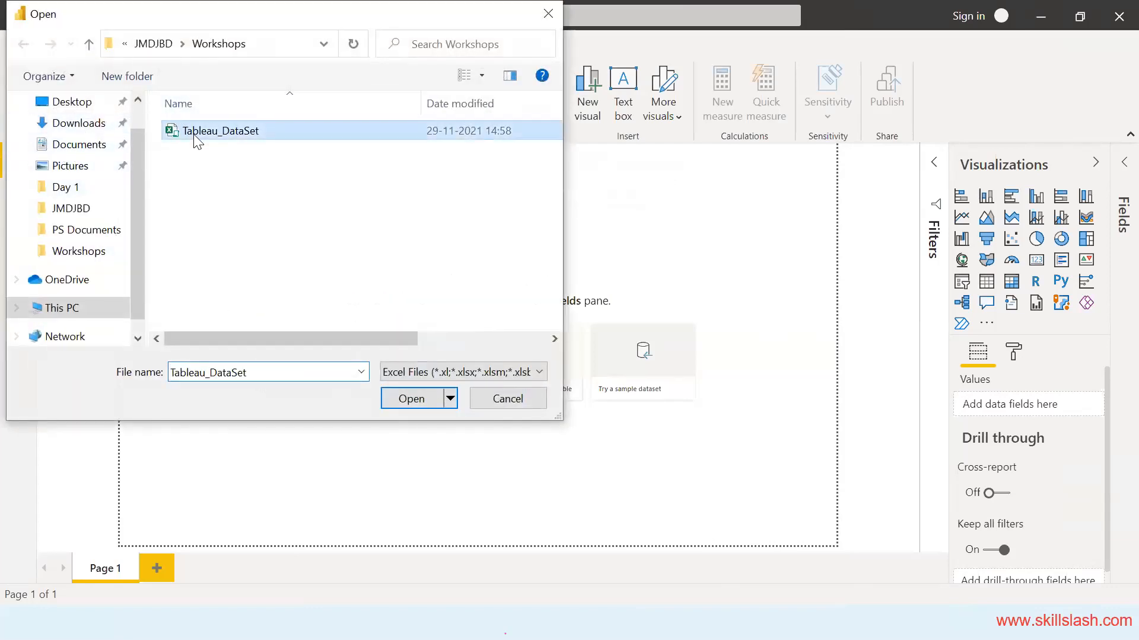
click(409, 398)
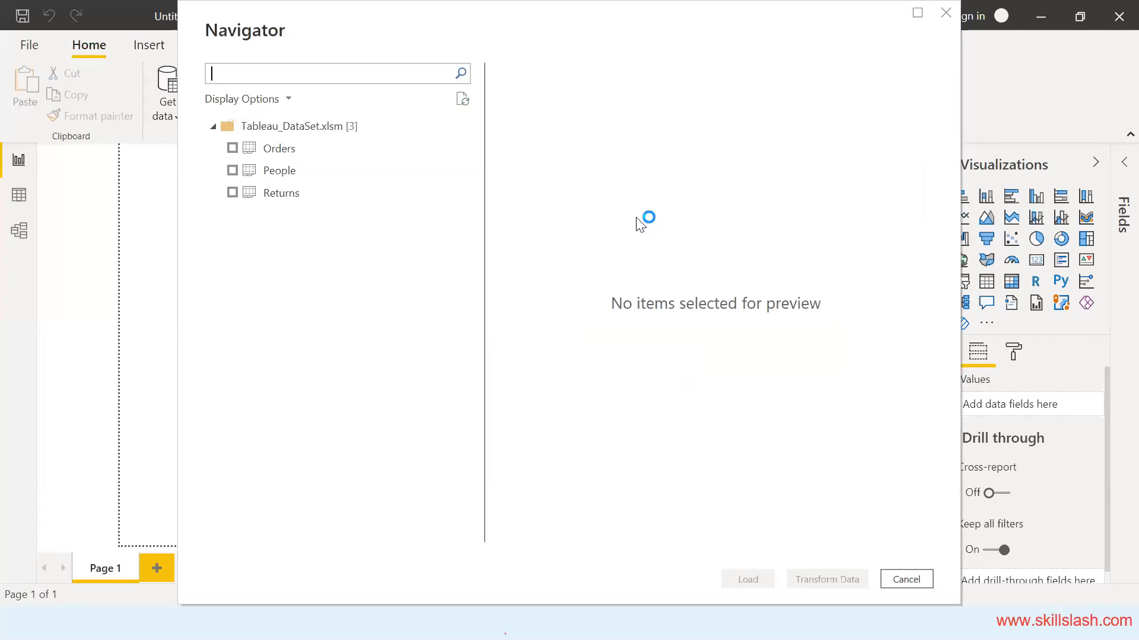
Step: Select the Orders table from Tableau_DataSet.xlsm and load it into the report
click(275, 151)
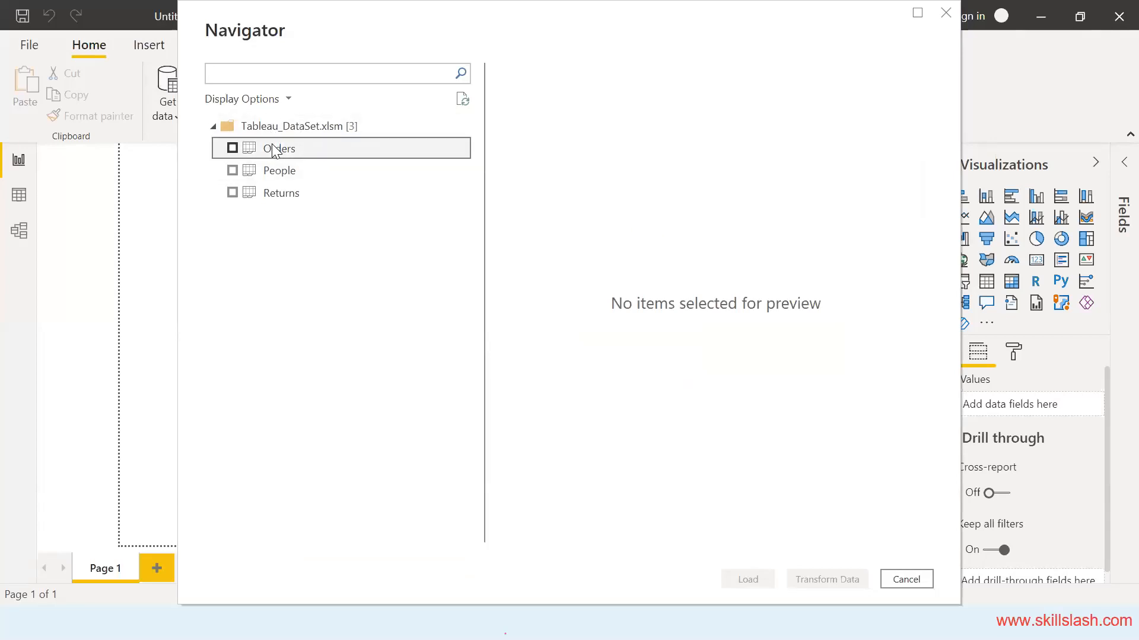
click(275, 149)
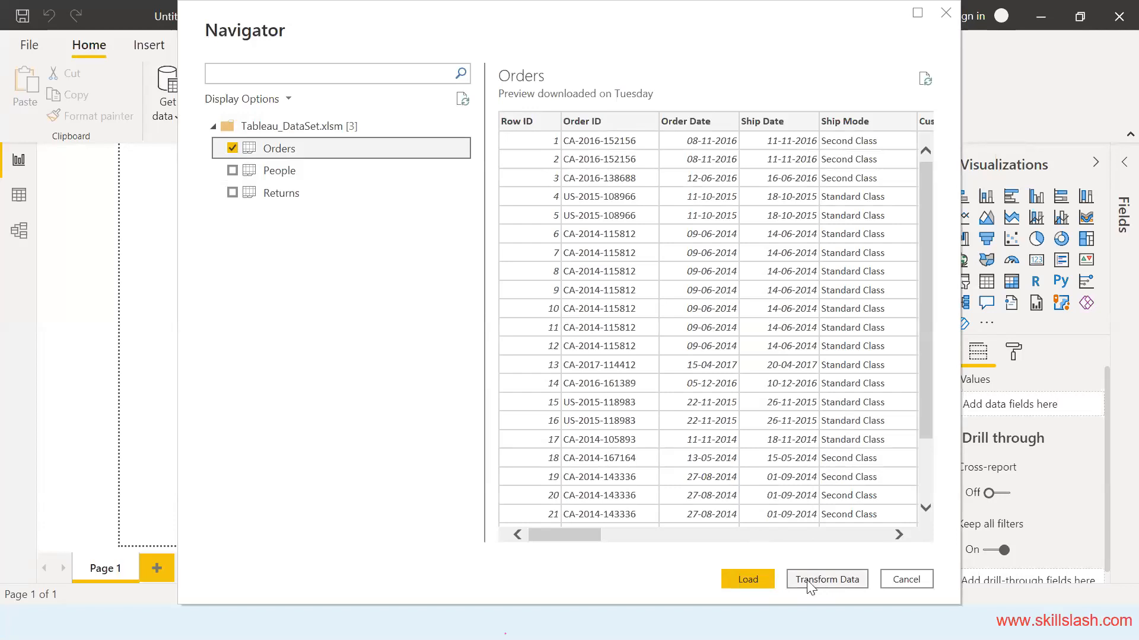
click(752, 580)
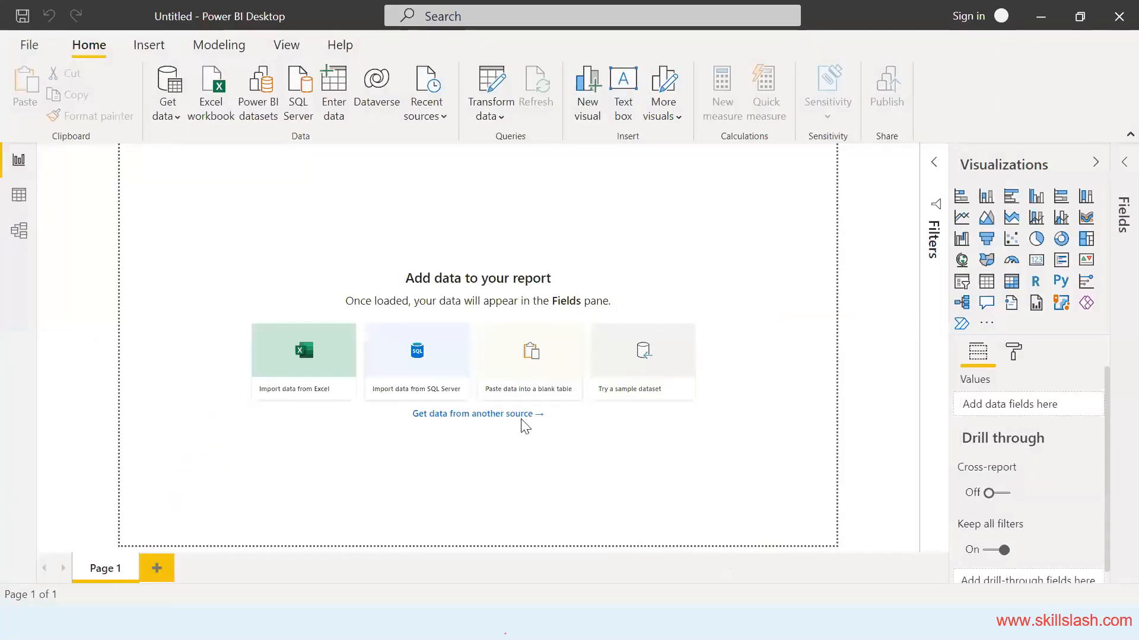